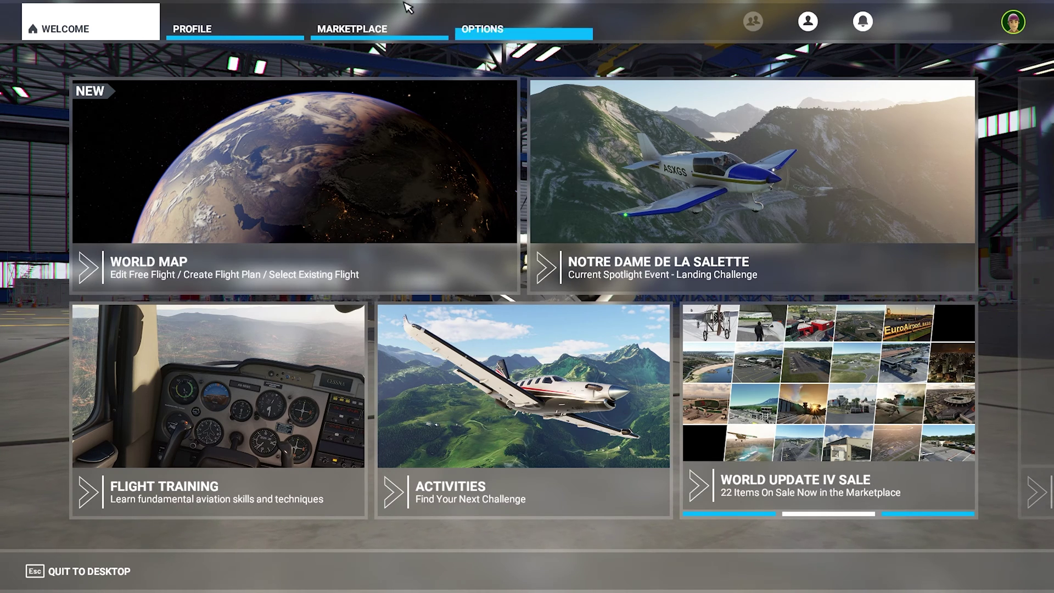
# Step: Open the Marketplace's full catalog and filter it to show only free content
pyautogui.click(371, 35)
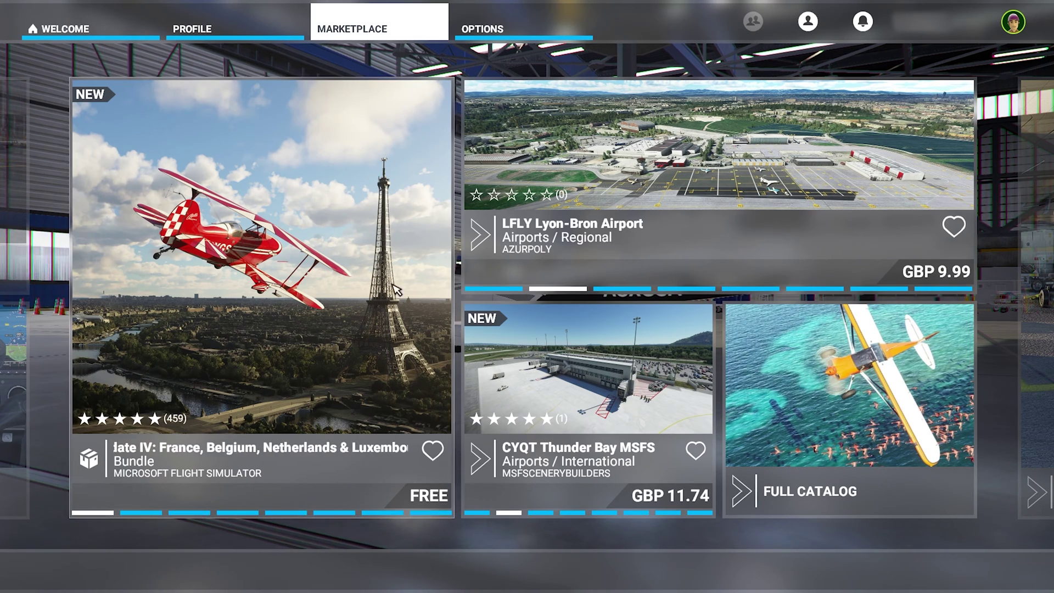
pyautogui.click(807, 439)
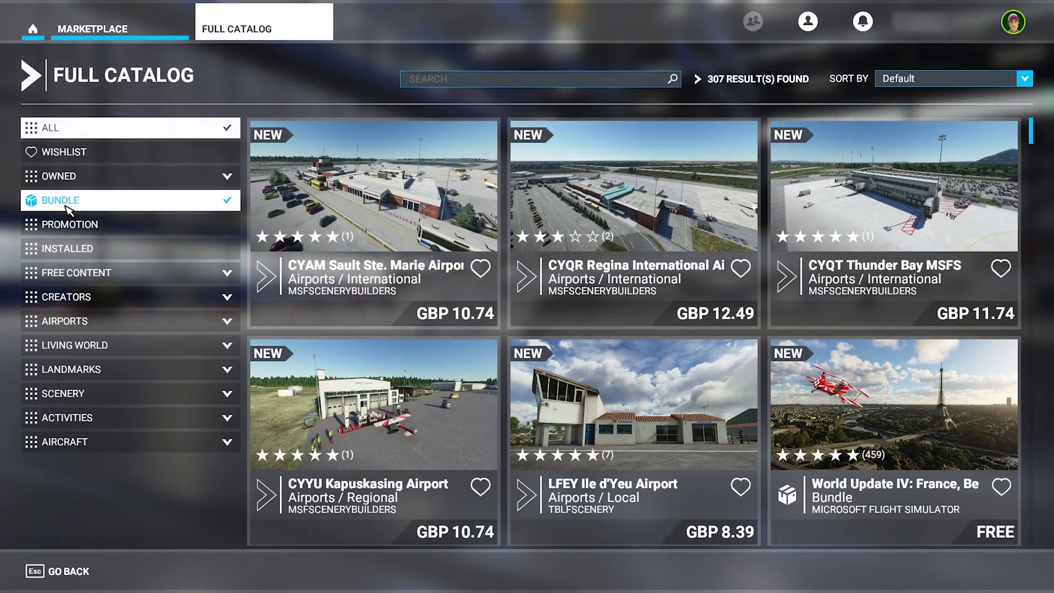
pyautogui.click(105, 273)
pyautogui.click(39, 315)
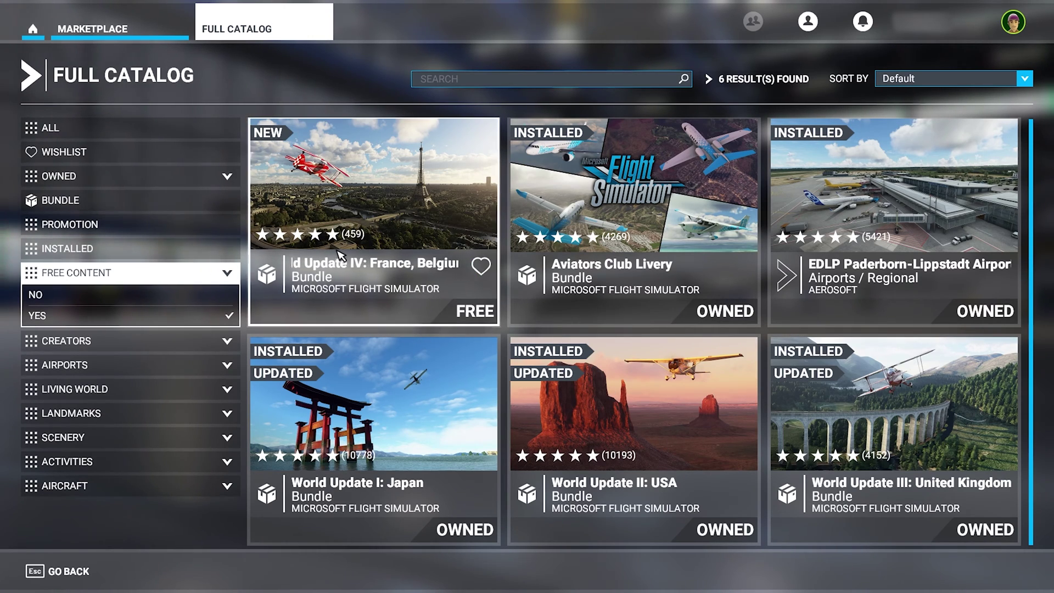
# Step: Buy and download the free World Update IV: France, Belgium, Netherlands & Luxembourg bundle and skim its description
pyautogui.click(352, 222)
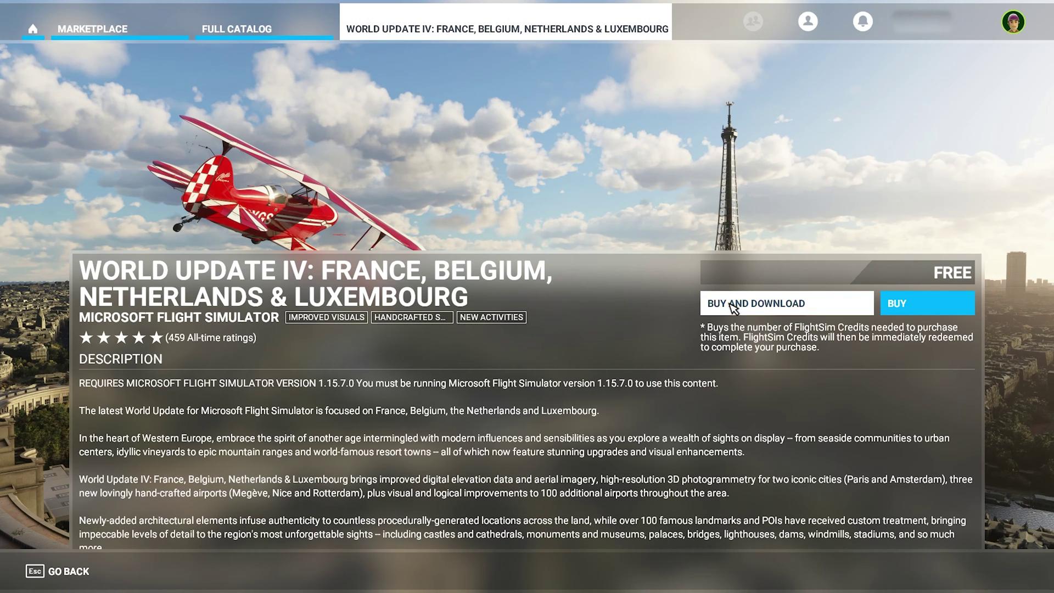
pyautogui.click(733, 306)
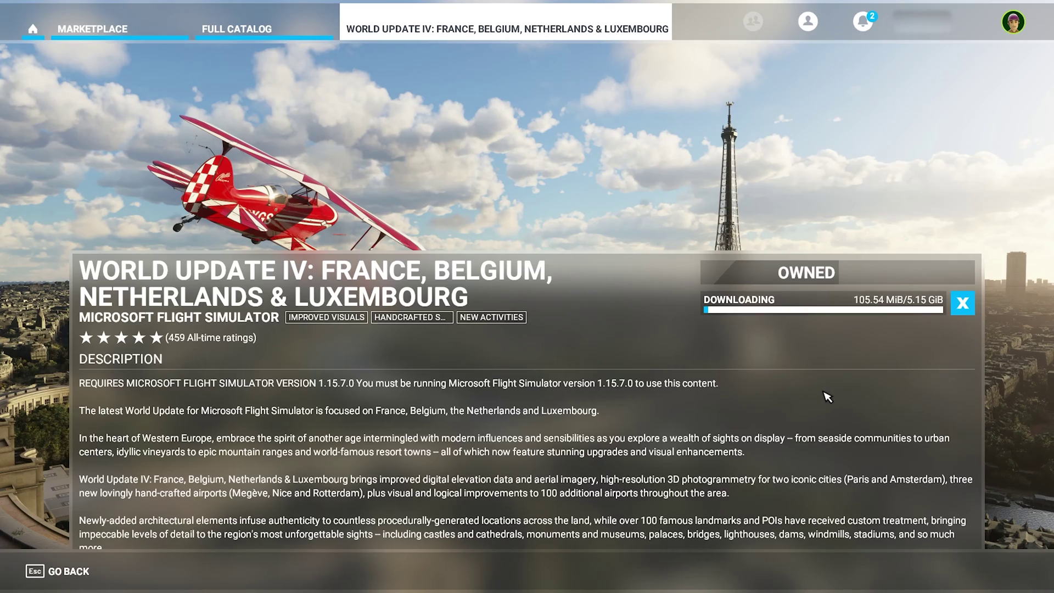
pyautogui.scroll(-10, 827, 397)
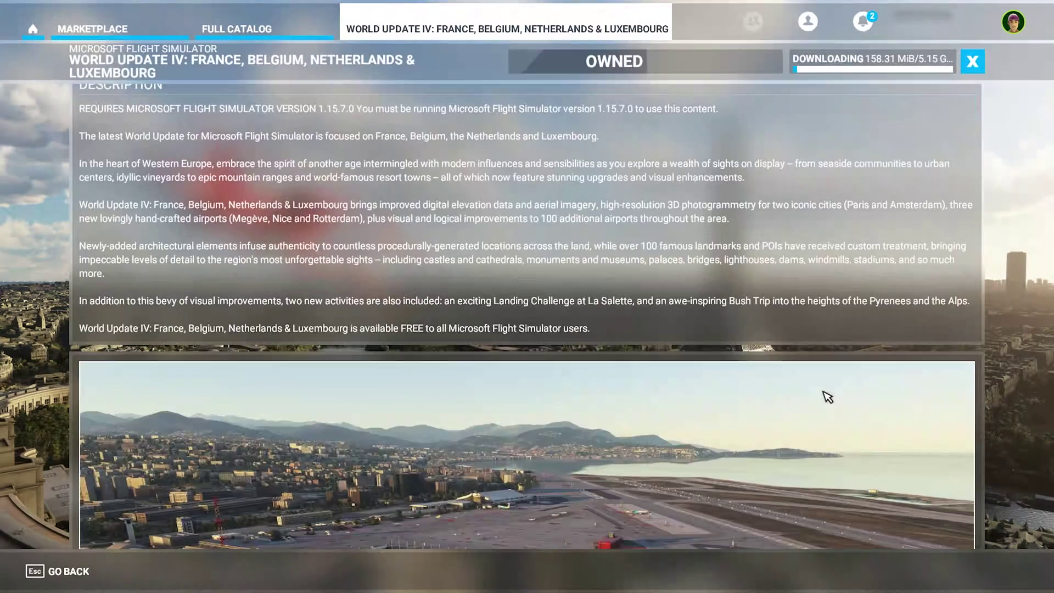
pyautogui.scroll(3, 804, 372)
pyautogui.scroll(7, 804, 372)
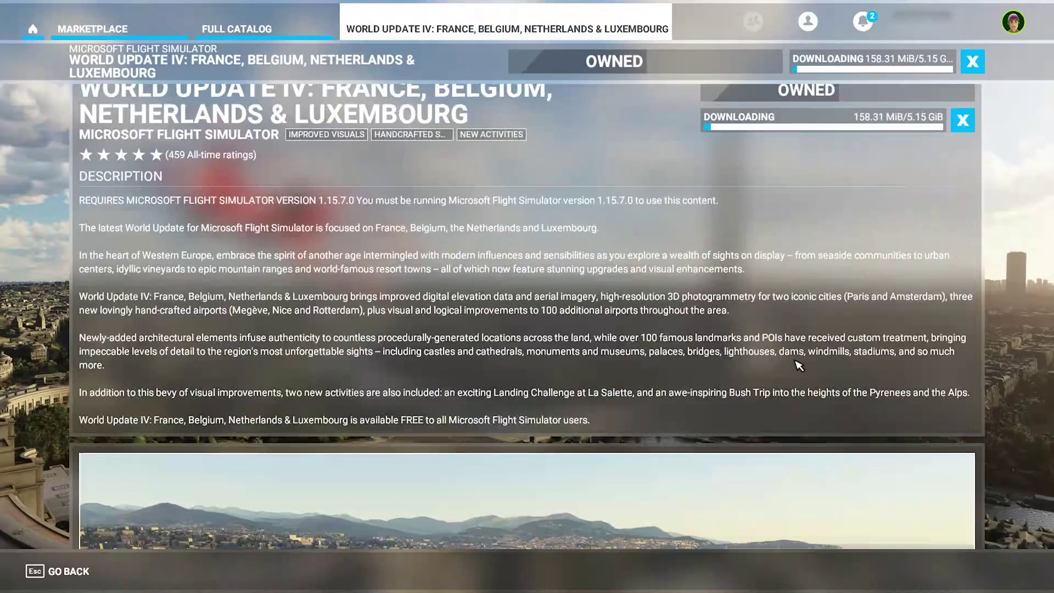
# Step: Leave the Marketplace and open the Content Manager from the pilot's profile page
pyautogui.click(269, 32)
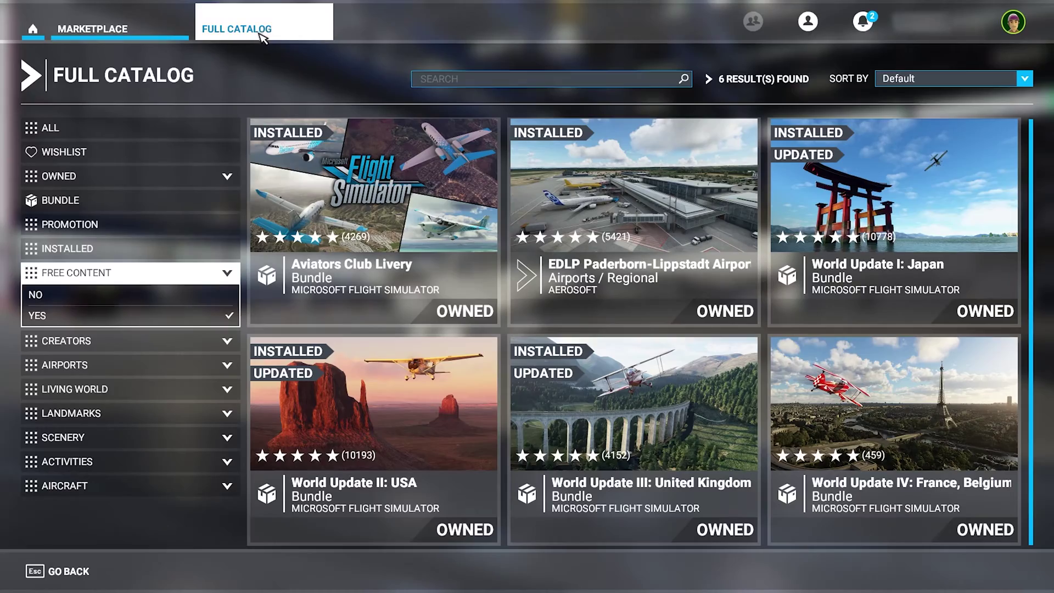
pyautogui.click(138, 30)
pyautogui.click(192, 29)
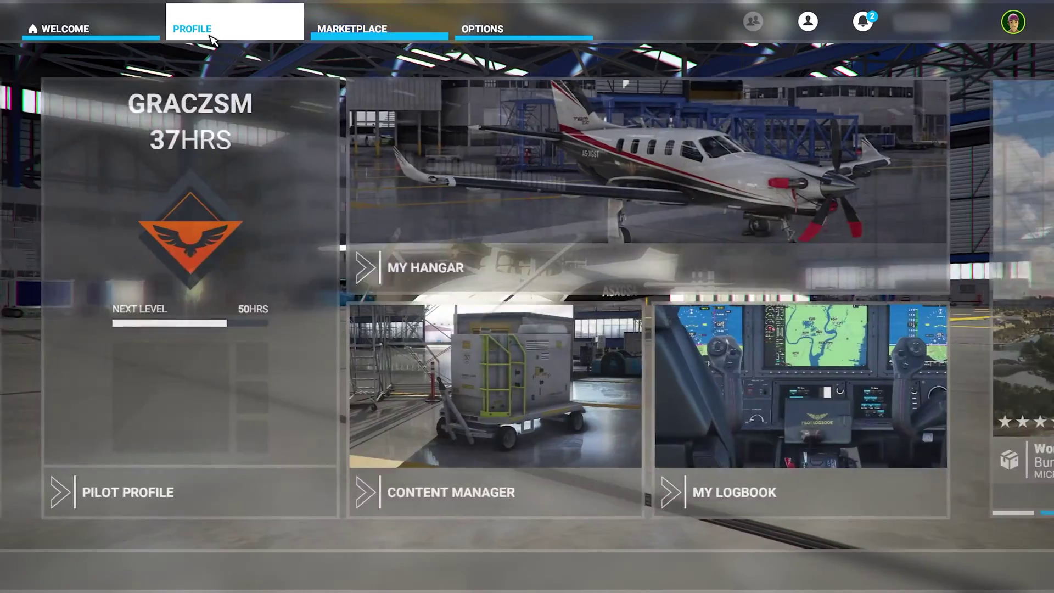
pyautogui.click(513, 420)
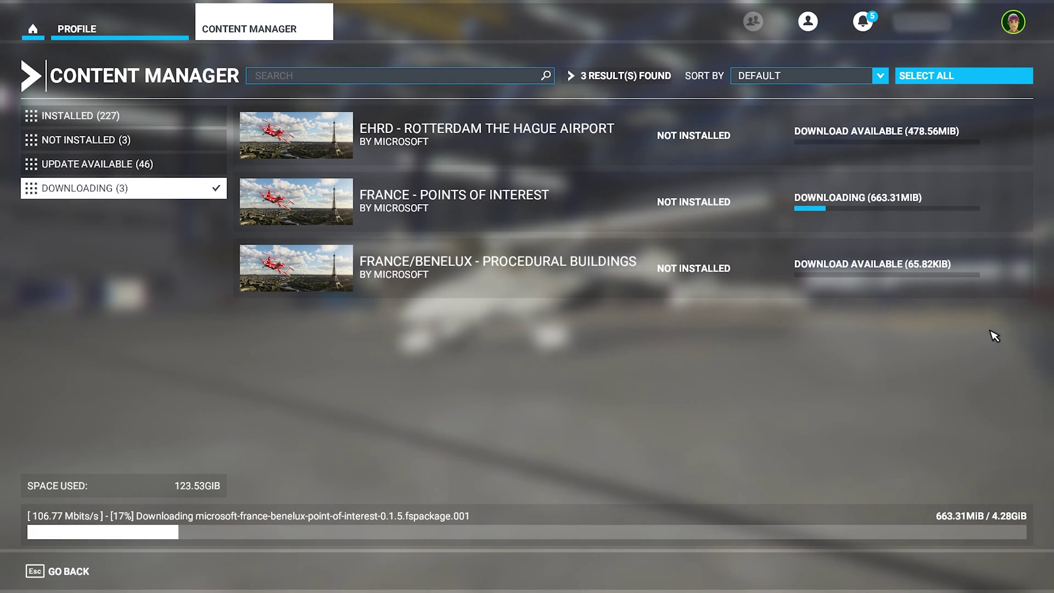
# Step: Limit the Content Manager list to packages that are not installed, to check for missing content
pyautogui.click(31, 164)
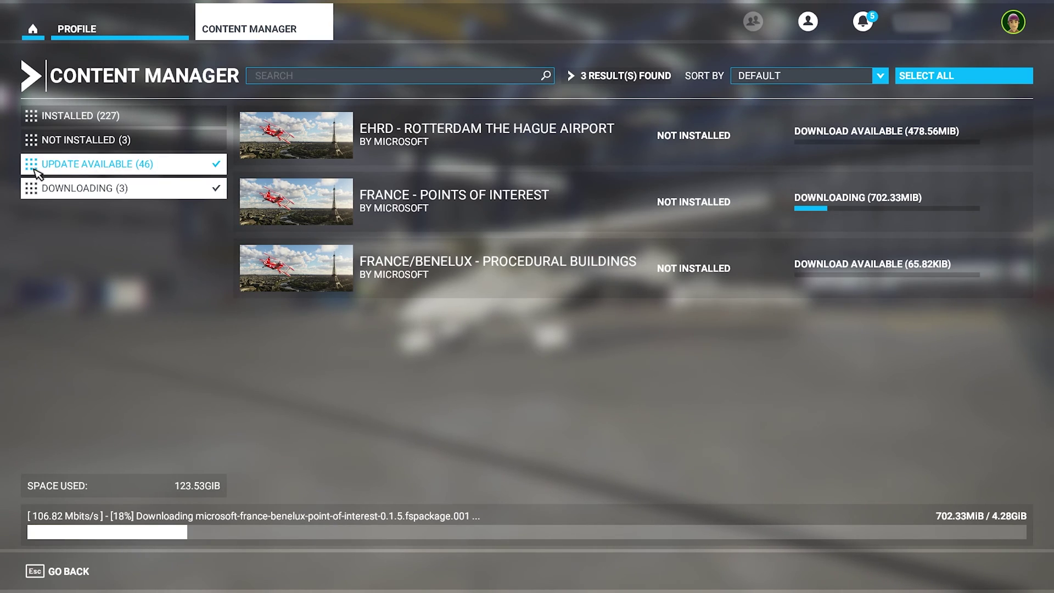
pyautogui.click(186, 161)
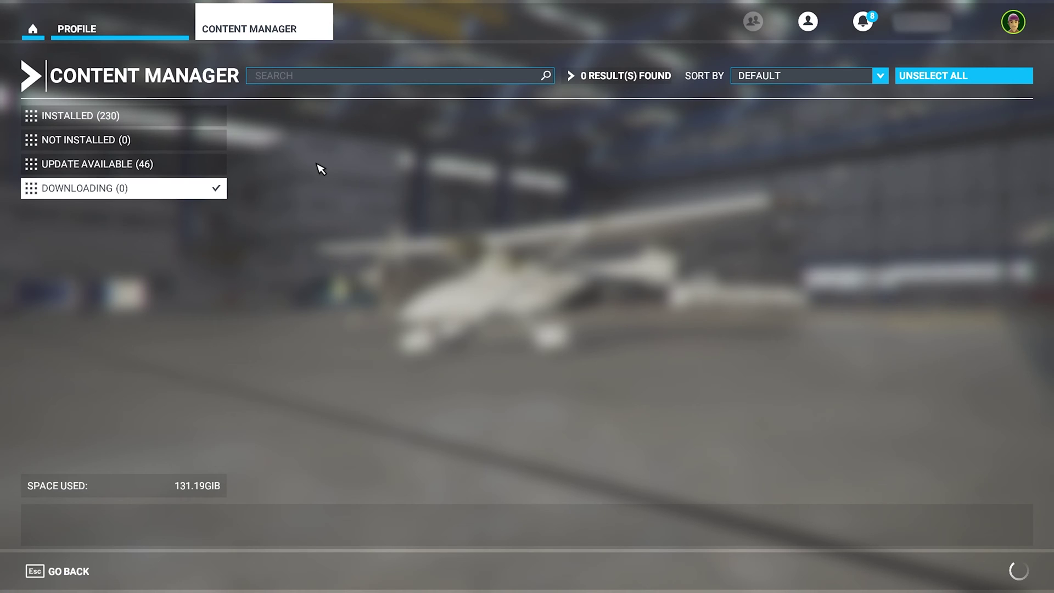
pyautogui.click(187, 144)
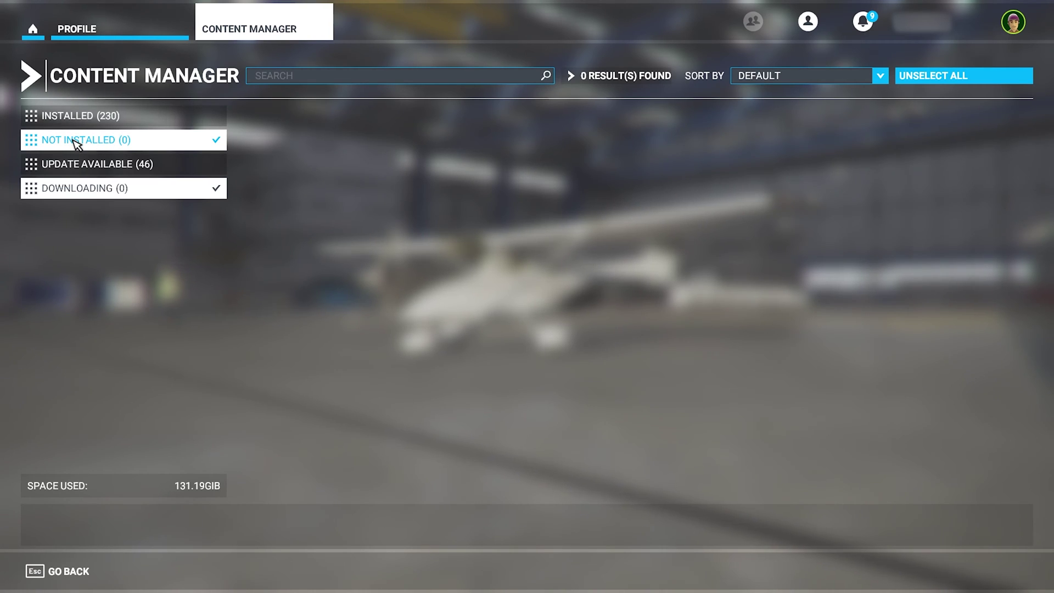
pyautogui.click(205, 181)
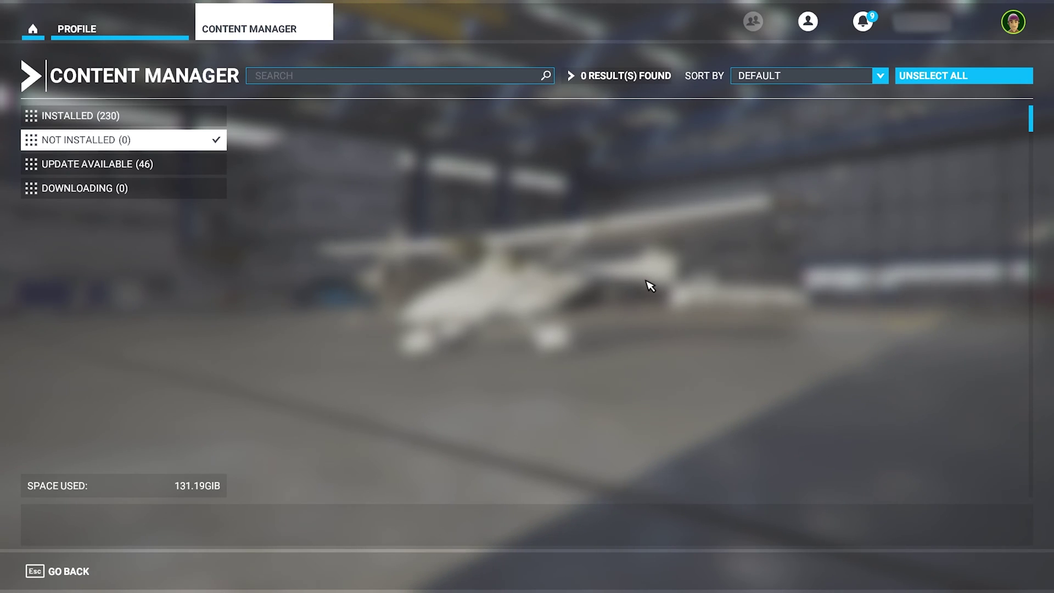
# Step: List the installed packages with available updates, select all of them and download the updates
pyautogui.click(182, 166)
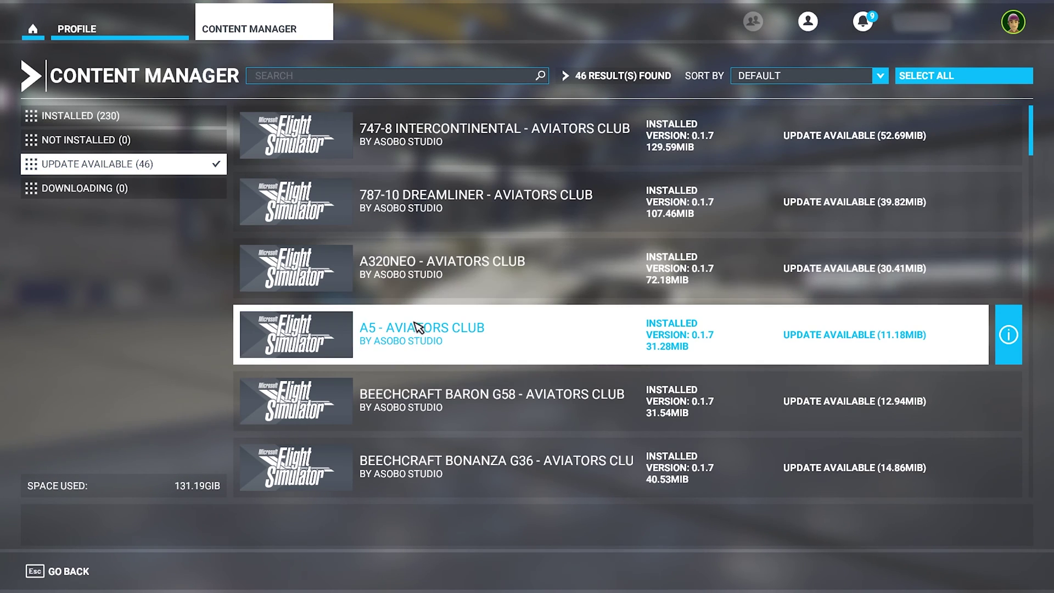
pyautogui.scroll(-3, 419, 327)
pyautogui.scroll(-9, 413, 294)
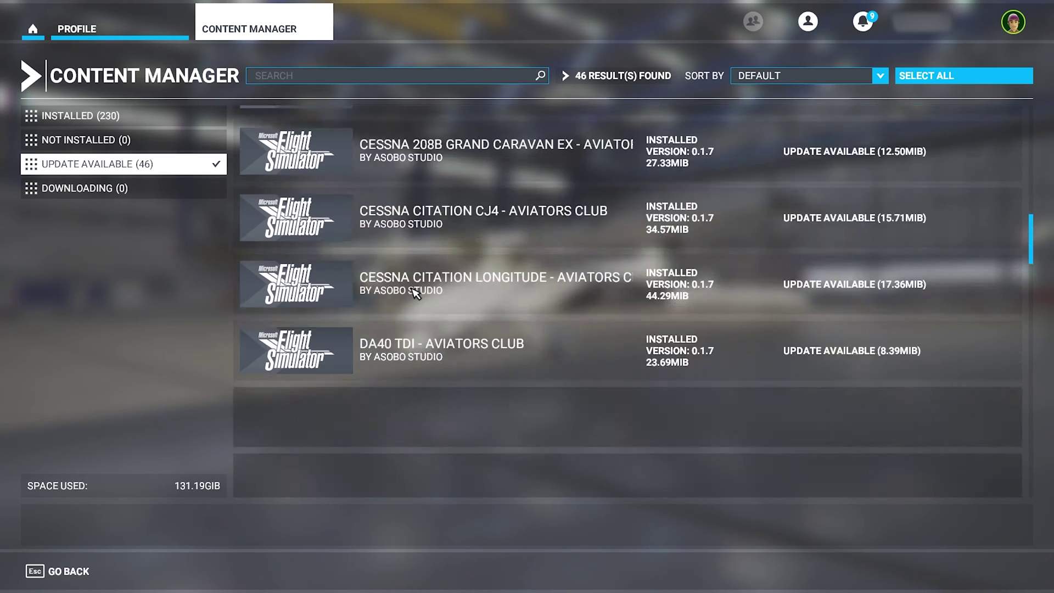
pyautogui.scroll(-5, 412, 294)
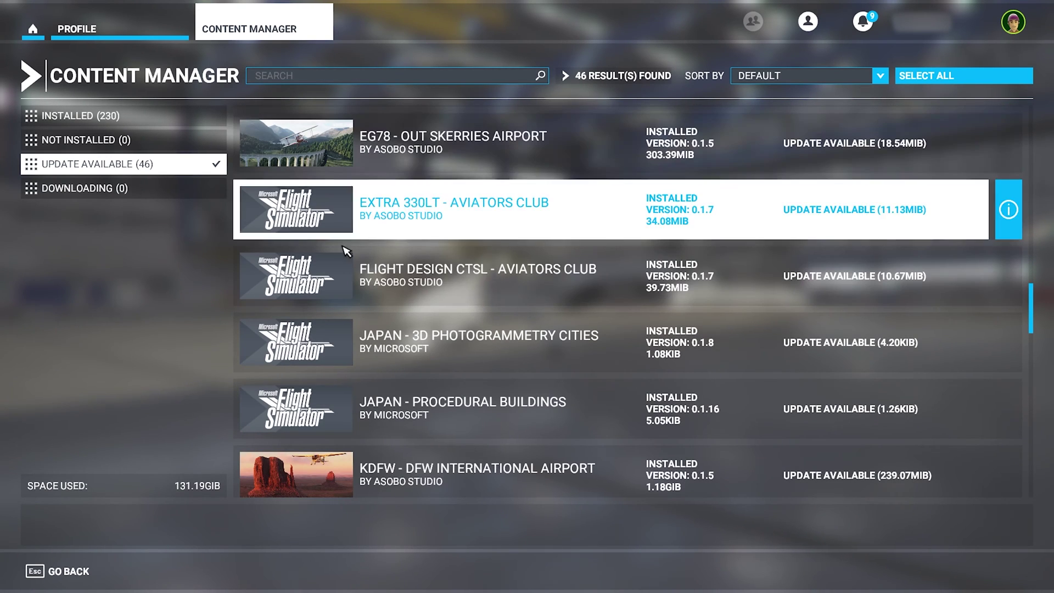
pyautogui.scroll(-5, 411, 273)
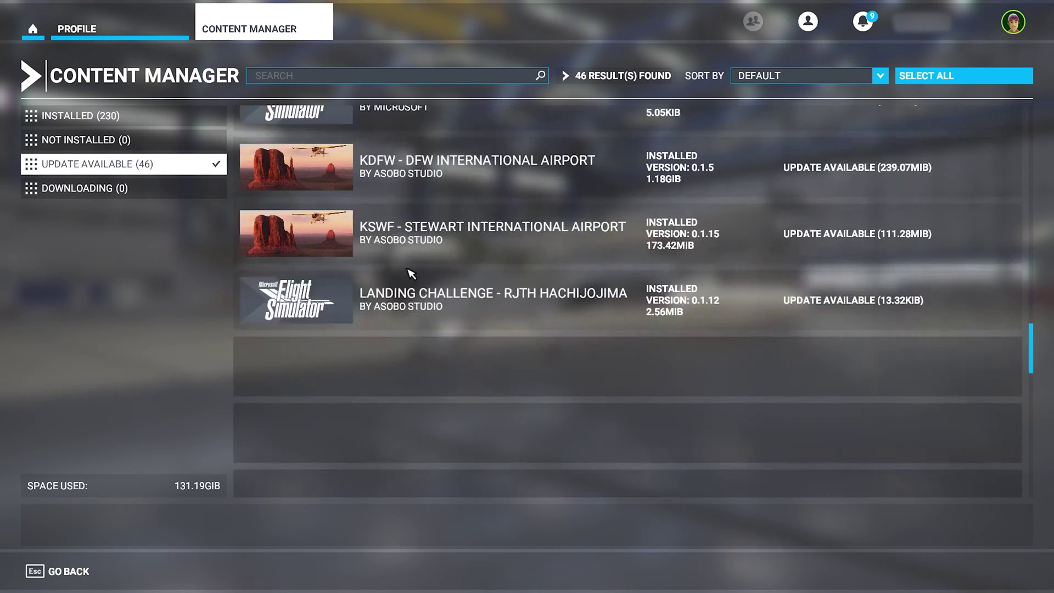
pyautogui.scroll(15, 494, 289)
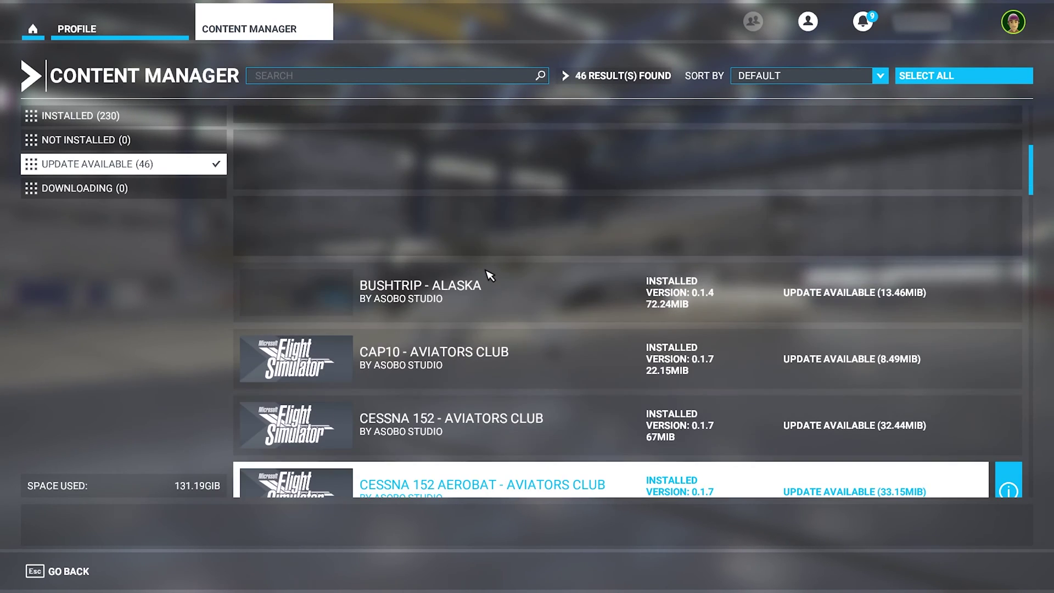
pyautogui.scroll(5, 490, 274)
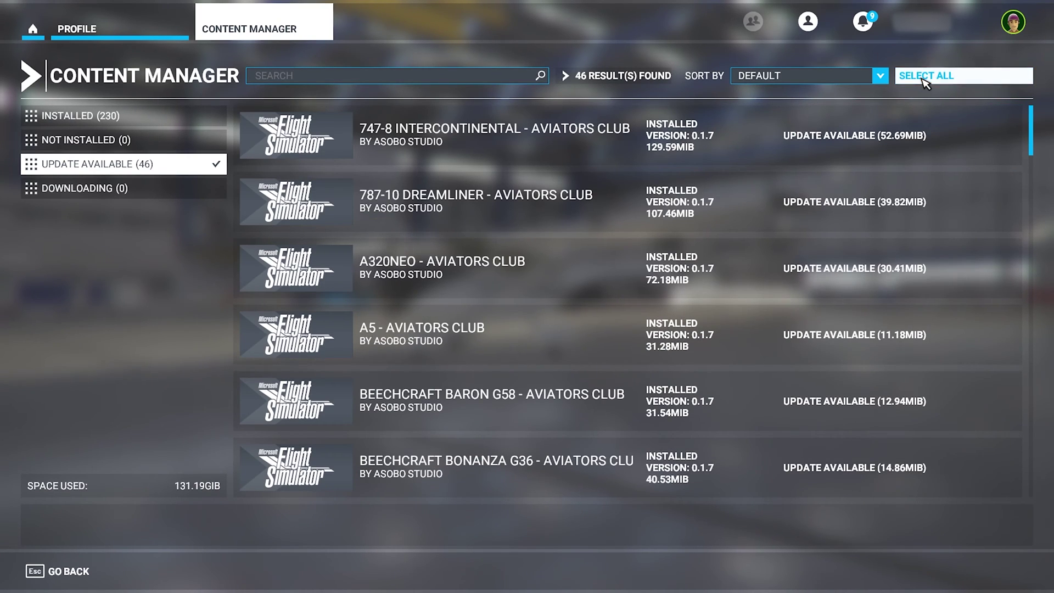
pyautogui.click(925, 82)
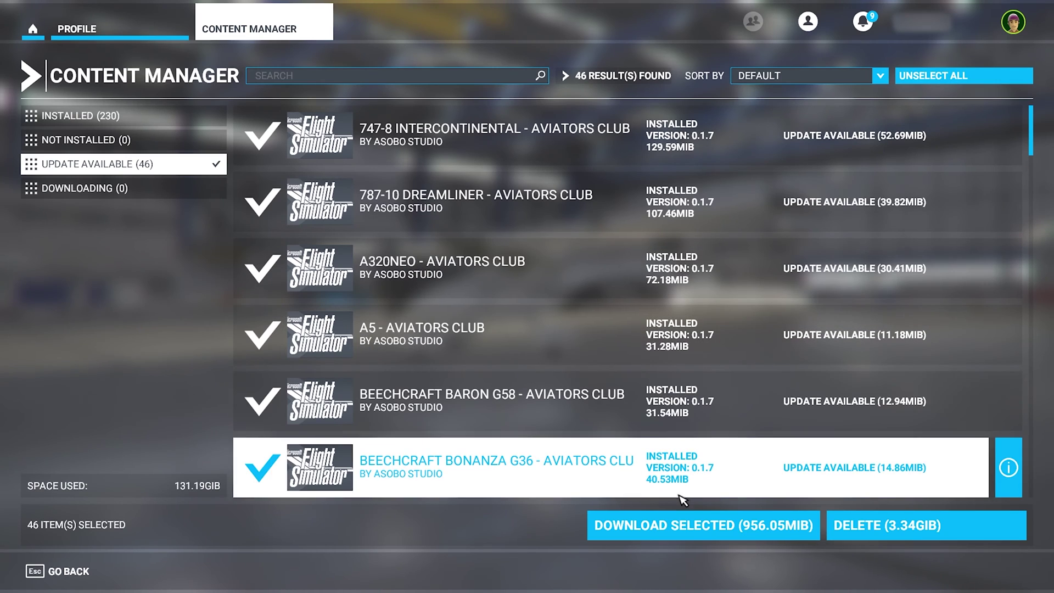
pyautogui.click(692, 526)
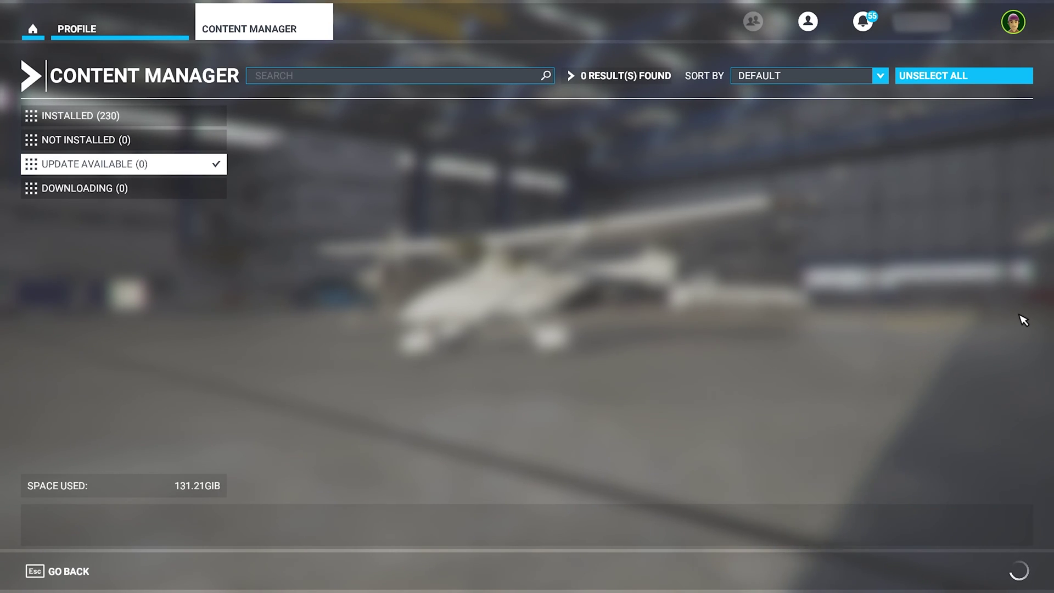
# Step: Return to the welcome page and open the World Map to view the airports across Western Europe
pyautogui.click(34, 29)
pyautogui.click(32, 29)
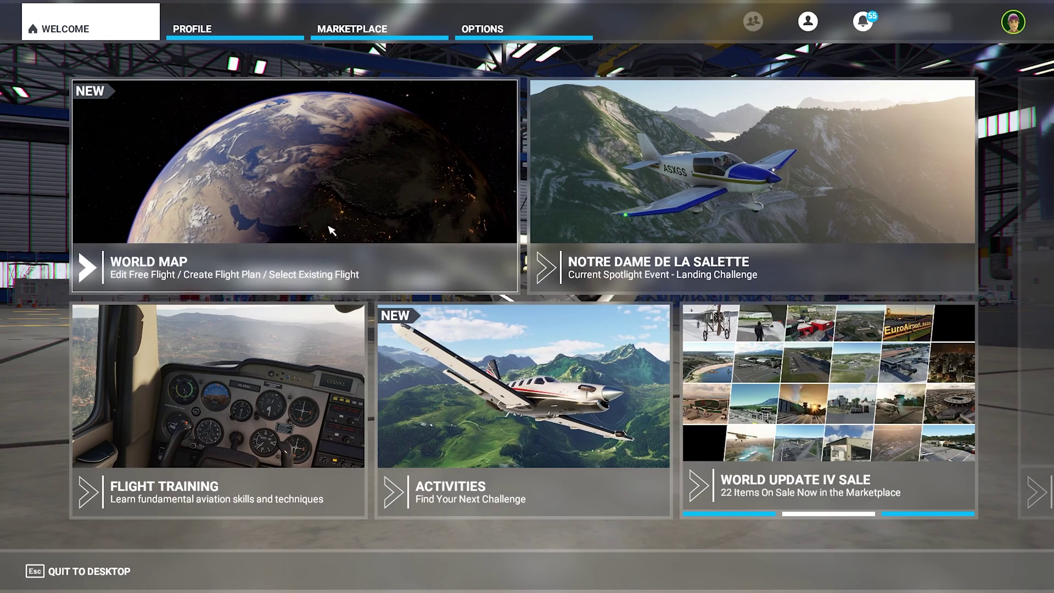
pyautogui.click(359, 283)
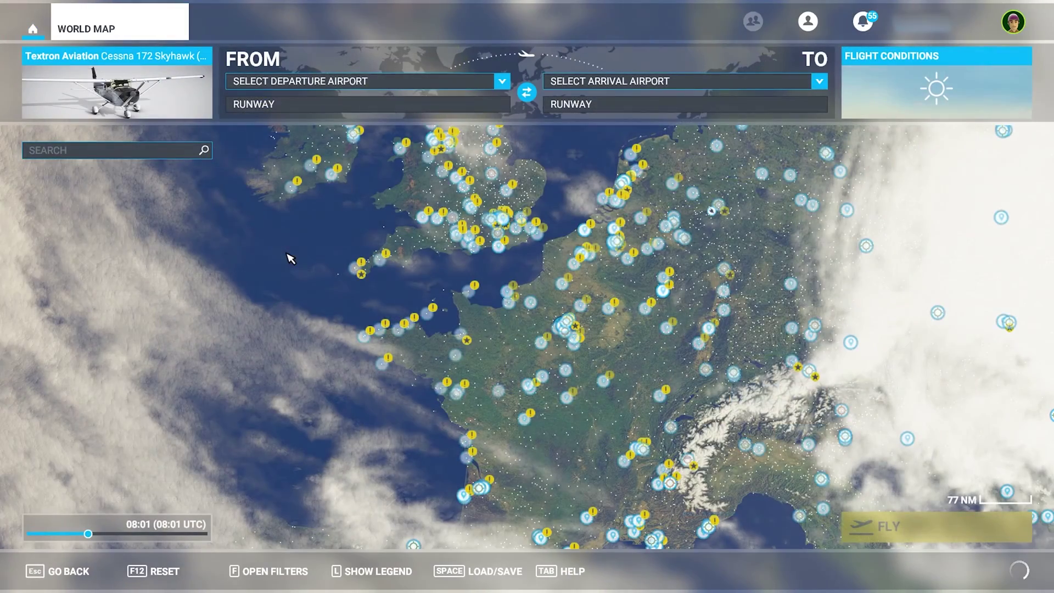
pyautogui.scroll(2, 802, 251)
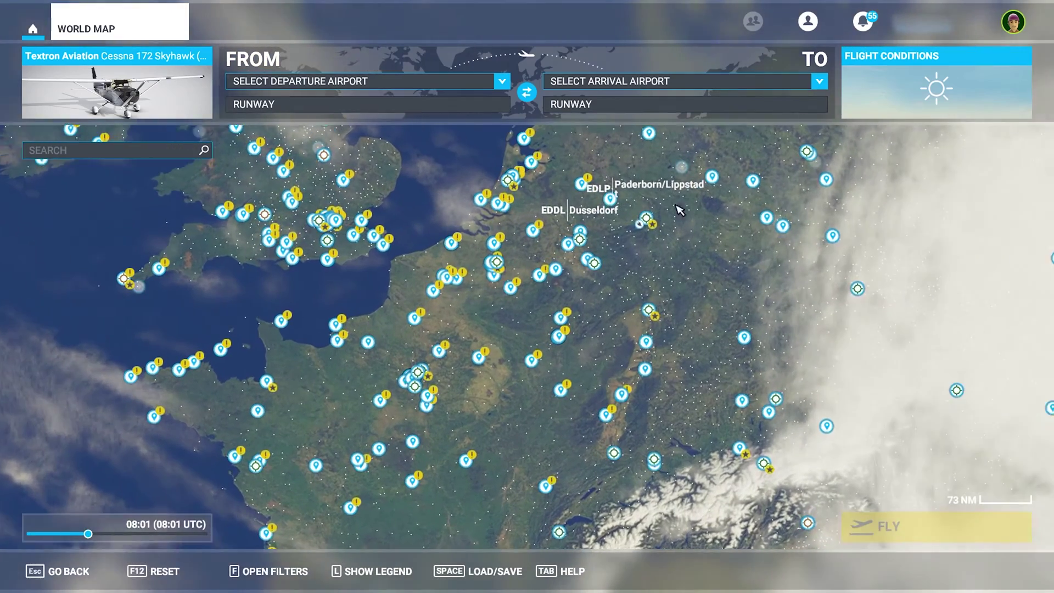
pyautogui.scroll(-1, 621, 410)
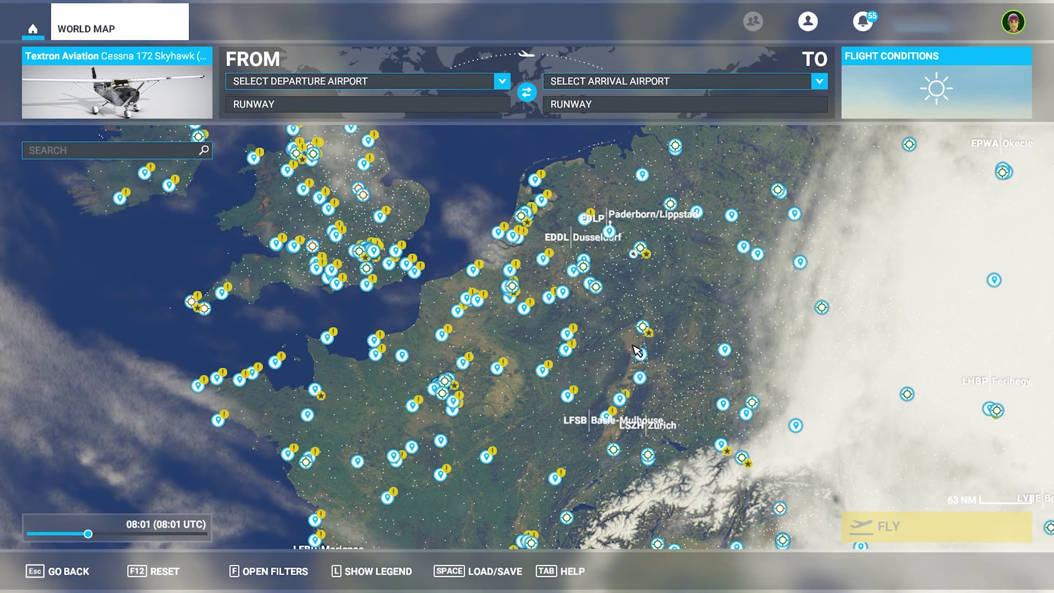
# Step: Open the landing challenges under Activities and view the Famous category
pyautogui.click(42, 31)
pyautogui.click(499, 411)
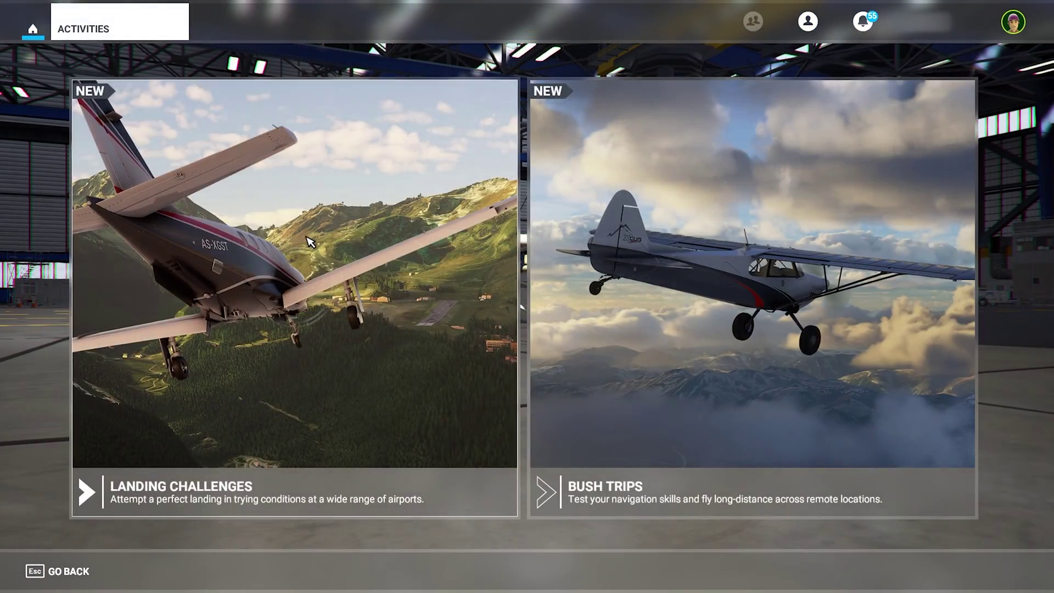
pyautogui.click(310, 241)
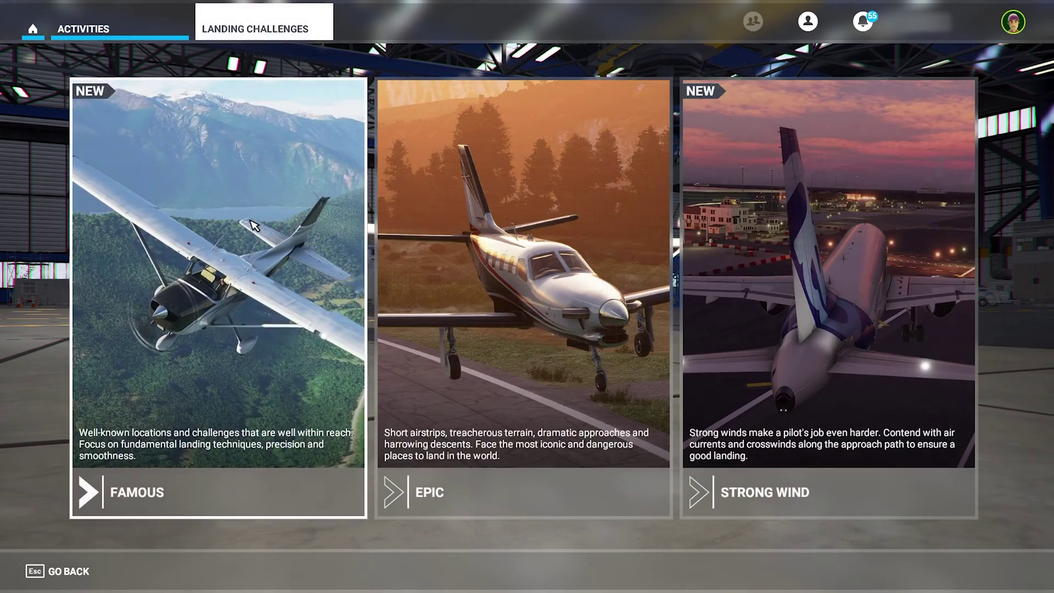
pyautogui.click(253, 225)
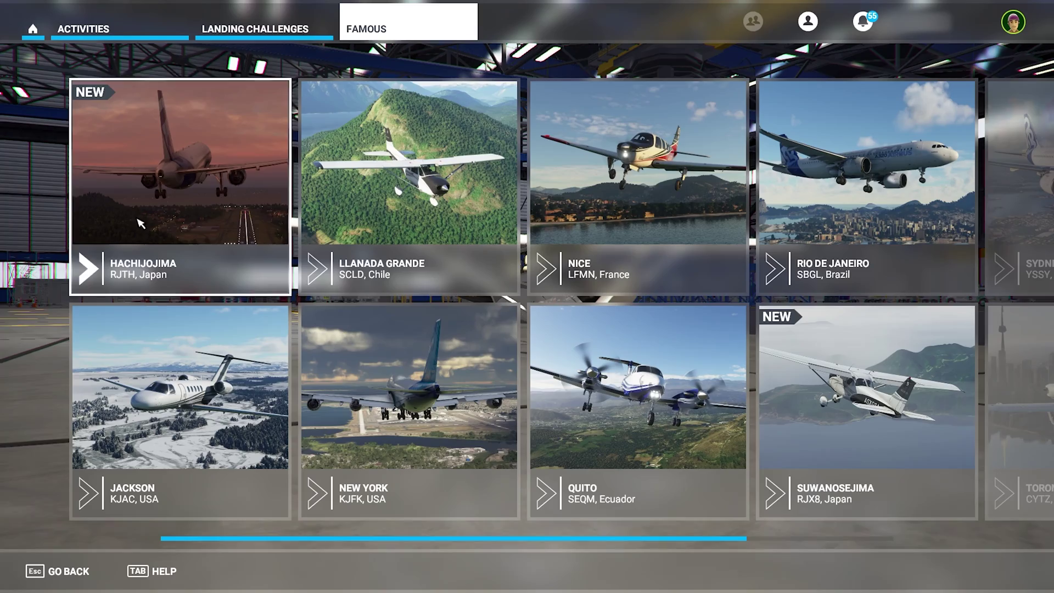
# Step: Browse the Strong Wind landing challenges for new entries and return to the welcome page
pyautogui.click(219, 32)
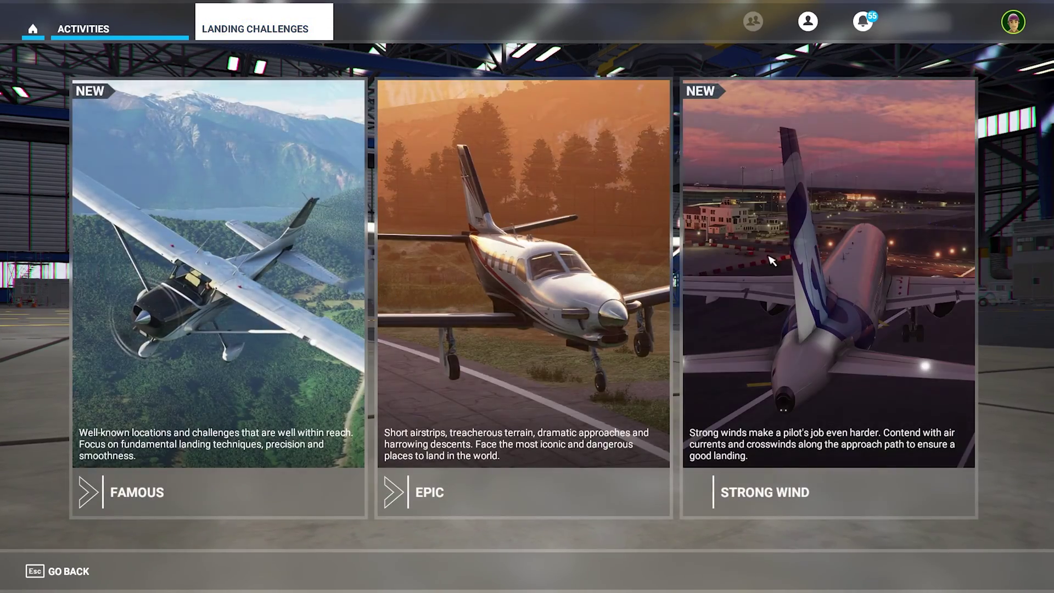
pyautogui.click(714, 302)
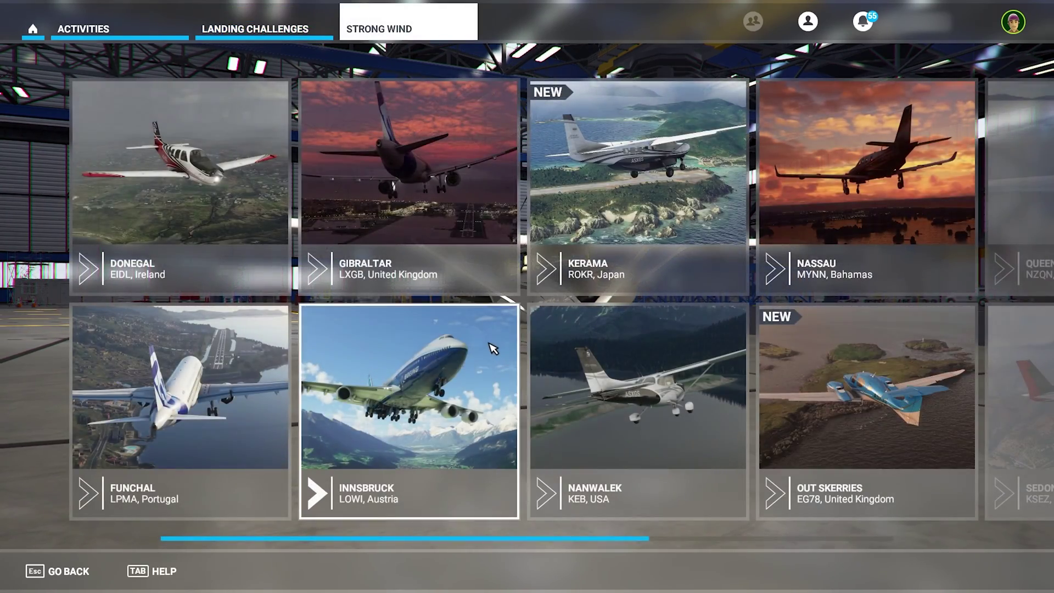
pyautogui.scroll(-1, 494, 348)
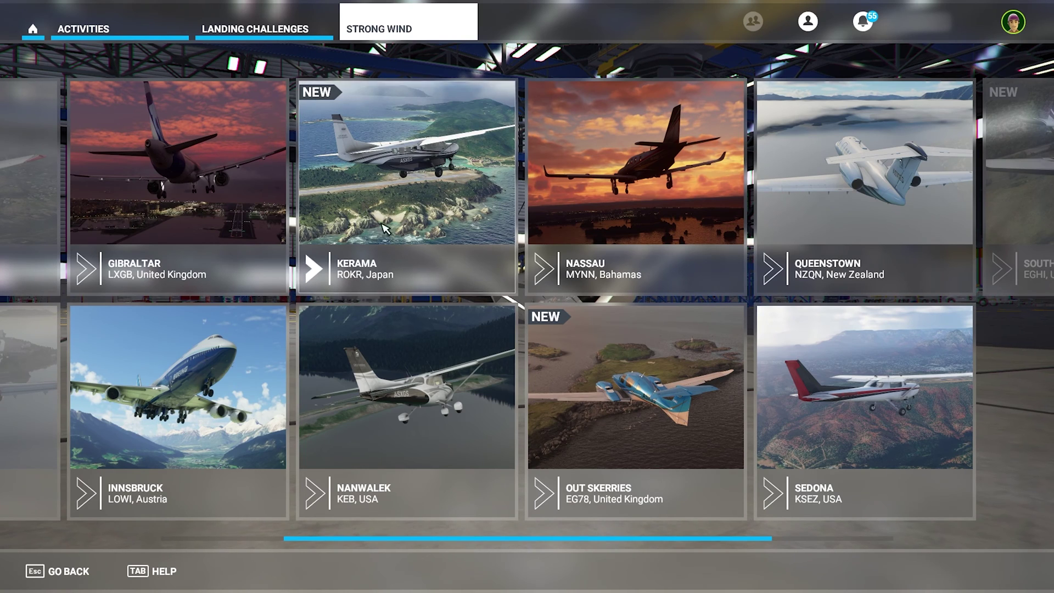
pyautogui.scroll(-1, 437, 317)
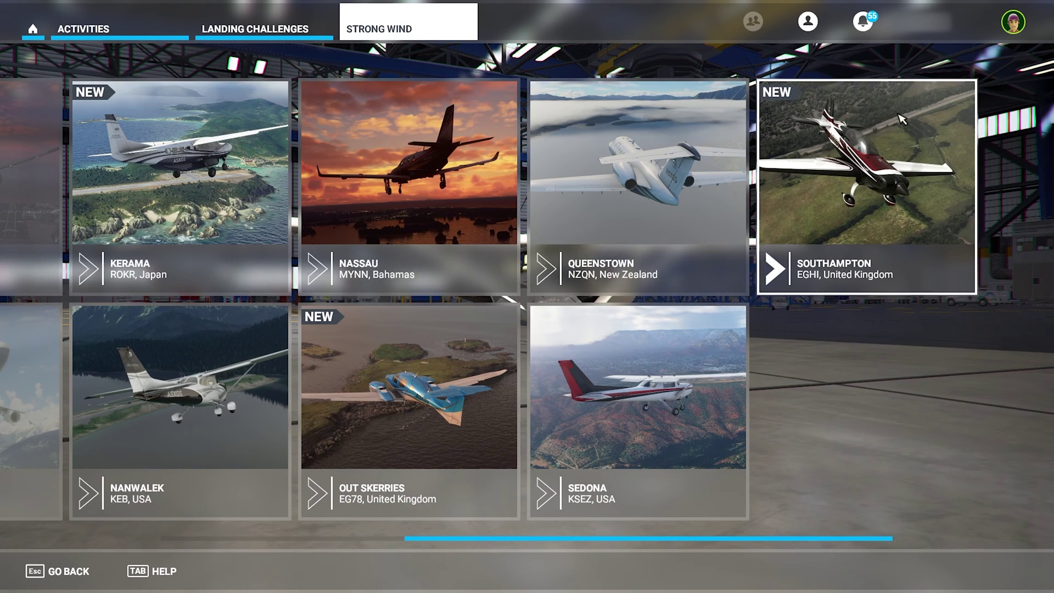
pyautogui.scroll(2, 854, 297)
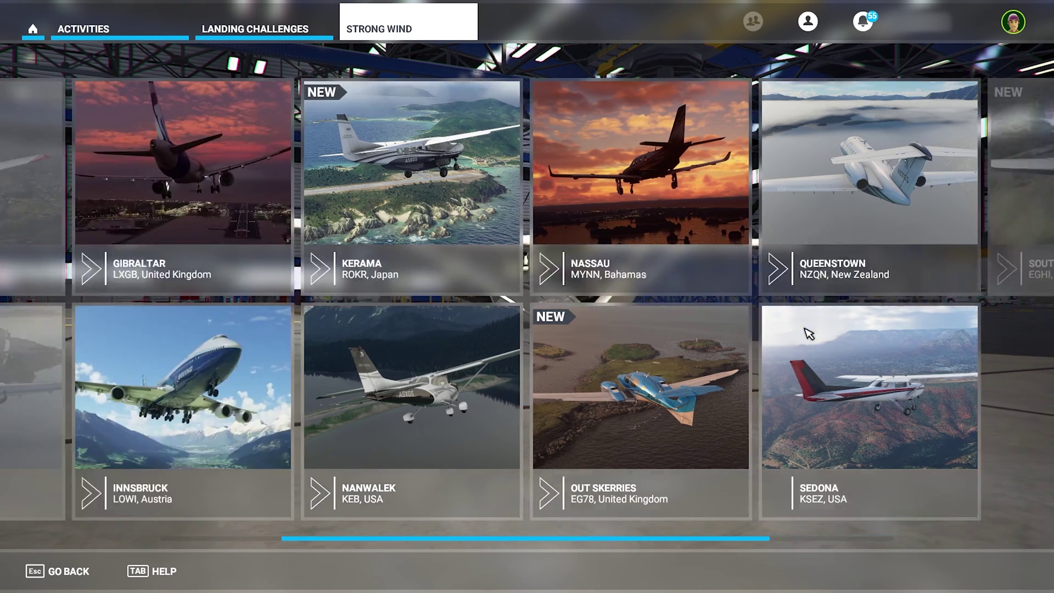
pyautogui.click(269, 31)
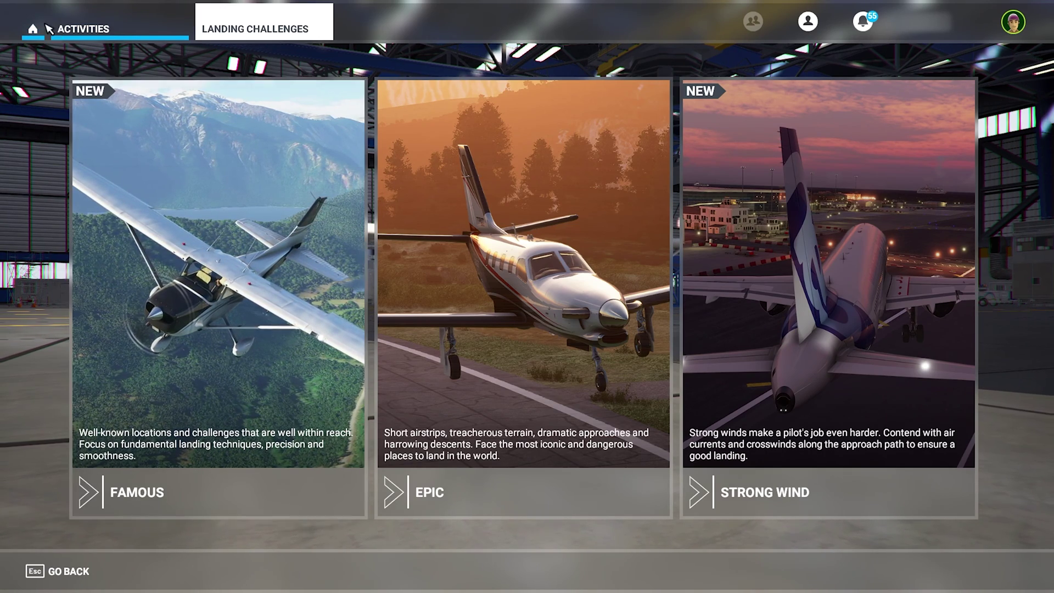
pyautogui.click(34, 30)
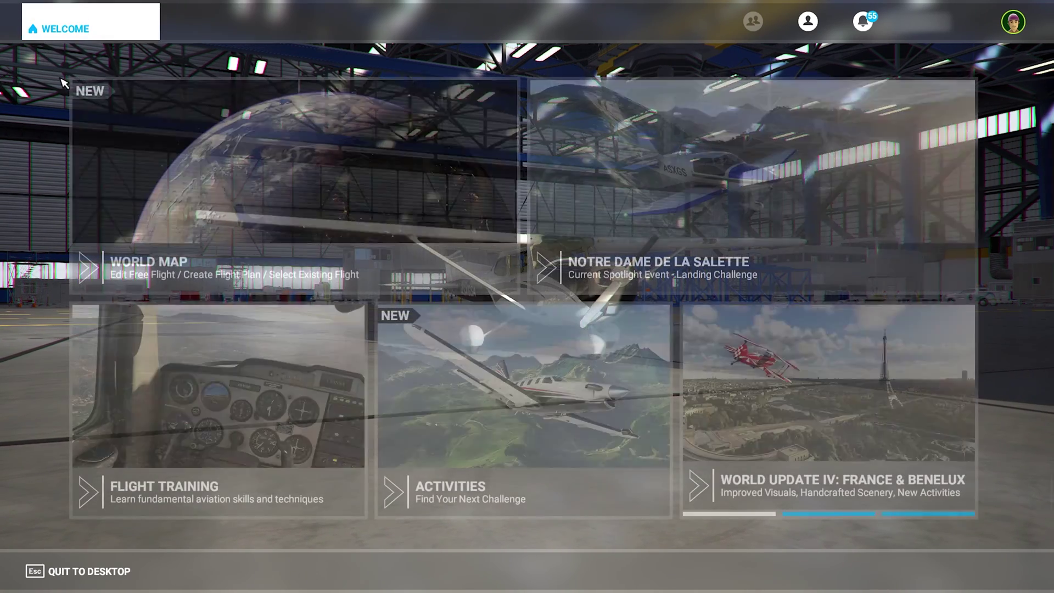